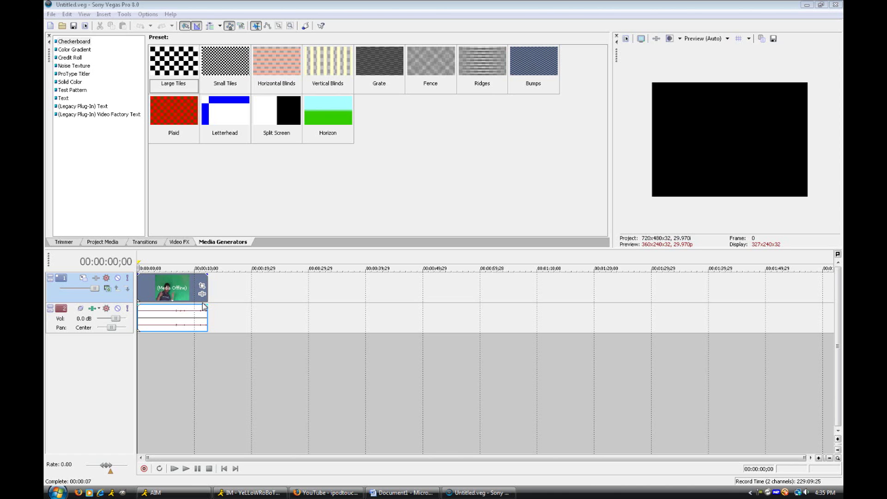
- Rewind the playhead to 00:00:00;00 and slide the green-screen clip to the start of track 1
{"action": "left_click", "coordinate": [174, 277]}
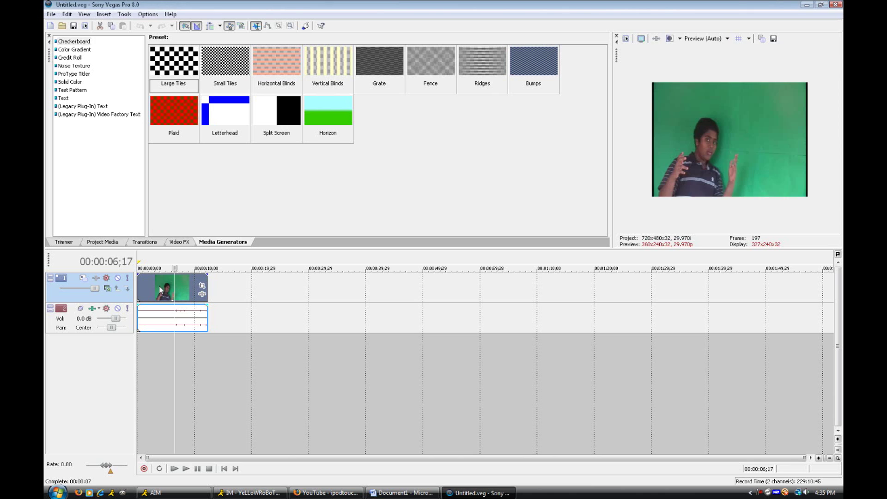
{"action": "left_click_drag", "start_coordinate": [174, 277], "coordinate": [111, 276]}
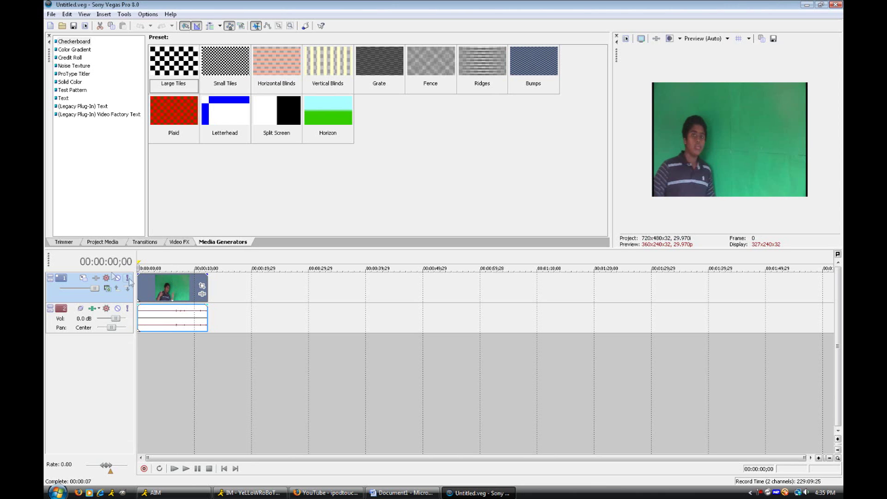
{"action": "left_click_drag", "start_coordinate": [167, 286], "coordinate": [158, 287]}
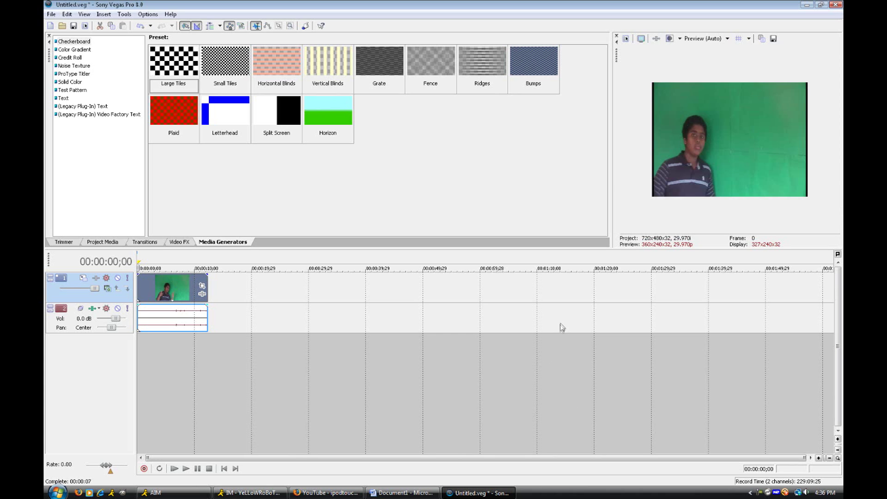
- Show the Chroma Keyer presets in Video FX, drop Green Screen onto the clip, and return to the start
{"action": "left_click", "coordinate": [175, 244]}
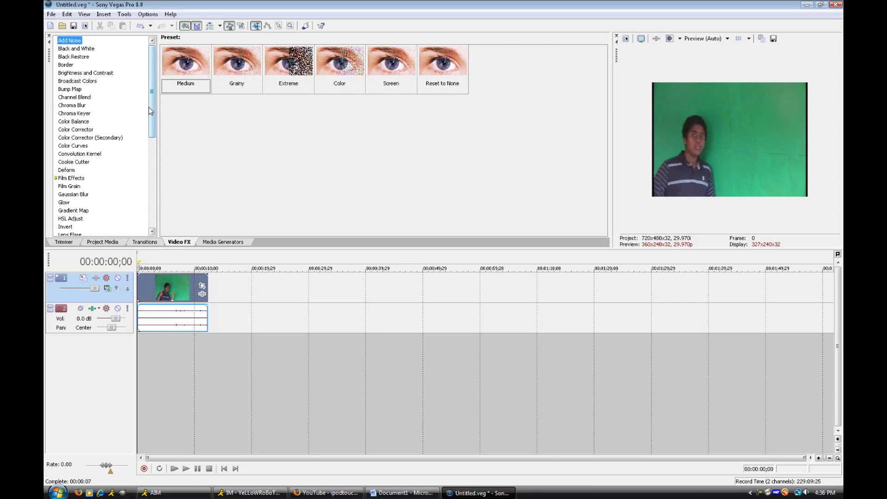
{"action": "left_click", "coordinate": [73, 115]}
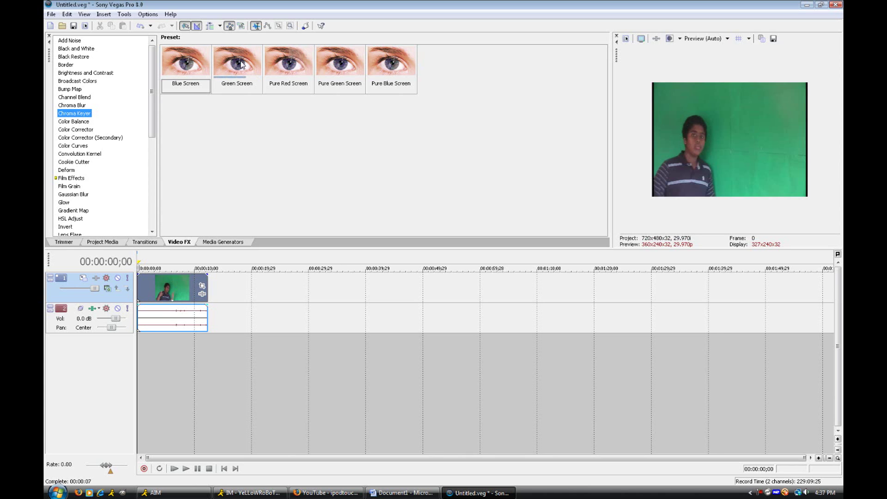
{"action": "left_click_drag", "start_coordinate": [241, 64], "coordinate": [167, 290]}
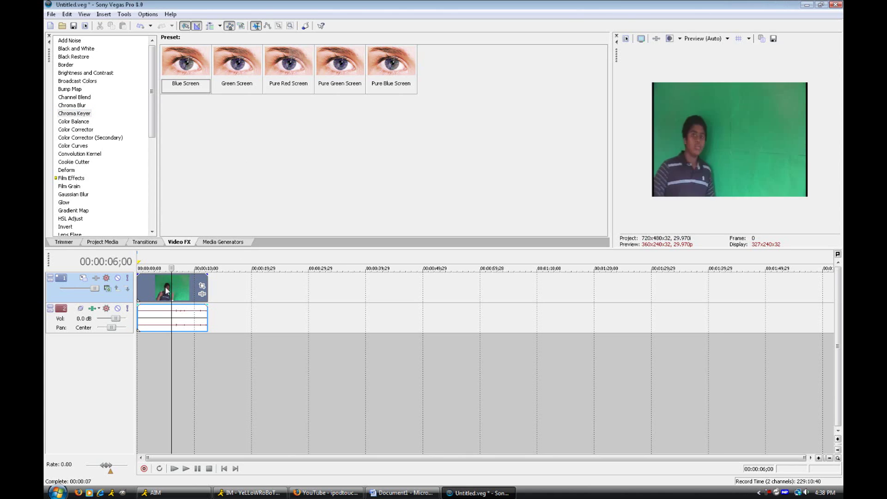
{"action": "key", "text": "ctrl+Home"}
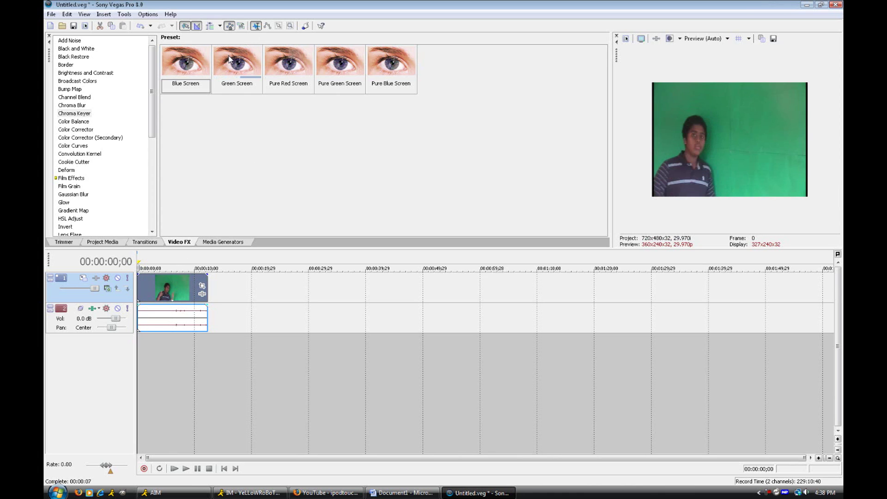
- Drag the Chroma Keyer Green Screen preset onto the video event to open Video Event FX
{"action": "left_click", "coordinate": [236, 74]}
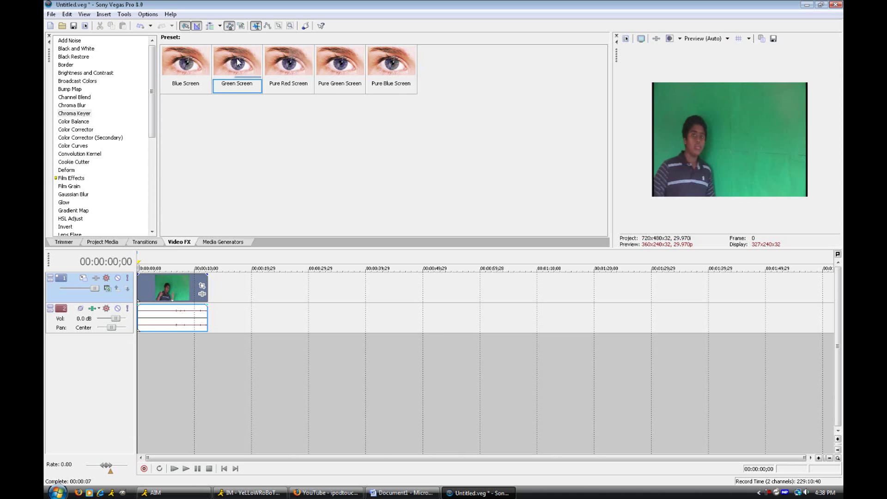
{"action": "left_click_drag", "start_coordinate": [237, 62], "coordinate": [168, 285]}
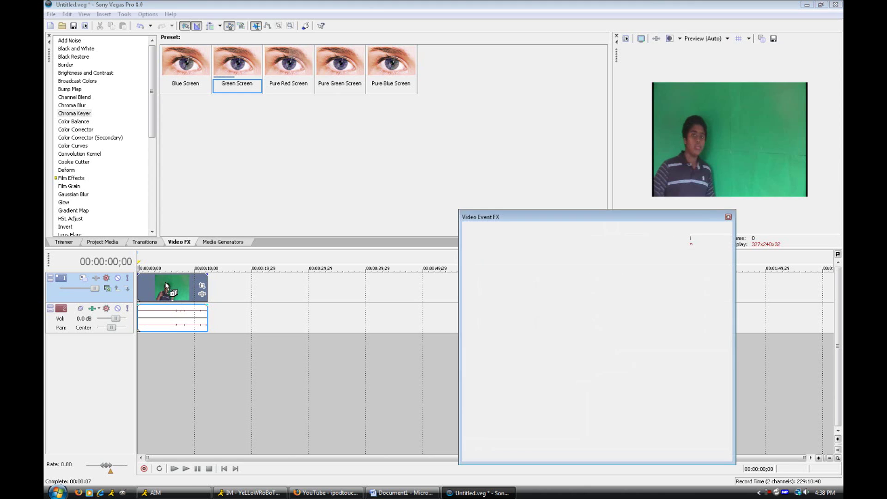
- Compare the key with High threshold at 0.000, then restore it to 1.000 with Low threshold 0.000
{"action": "left_click_drag", "start_coordinate": [617, 217], "coordinate": [554, 97]}
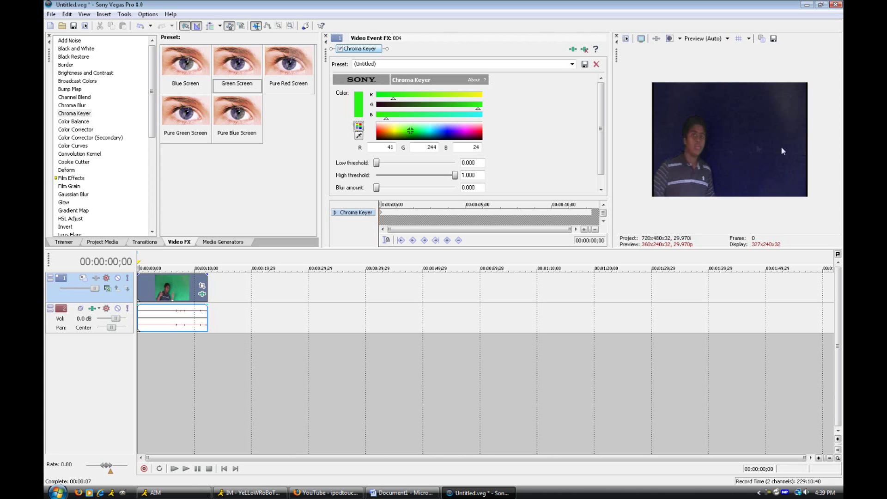
{"action": "mouse_move", "coordinate": [455, 175]}
{"action": "left_mouse_down"}
{"action": "mouse_move", "coordinate": [443, 176]}
{"action": "mouse_move", "coordinate": [458, 176]}
{"action": "left_mouse_up"}
{"action": "left_click_drag", "start_coordinate": [327, 58], "coordinate": [267, 178]}
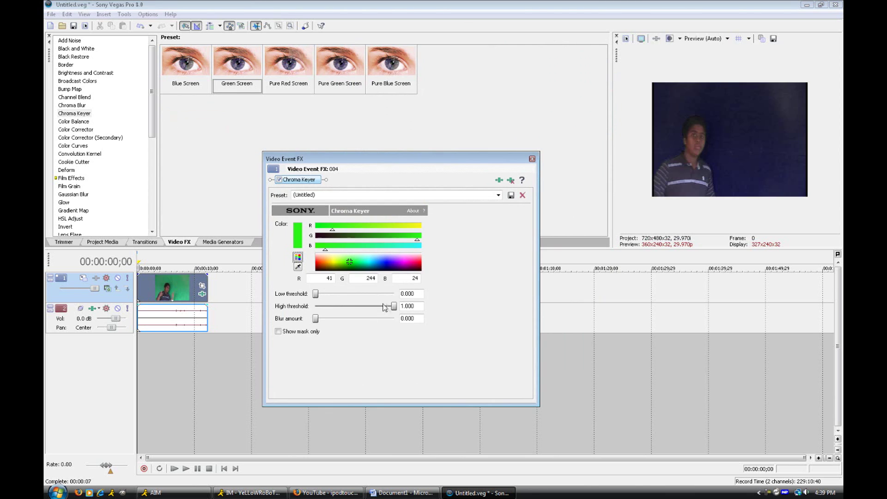
{"action": "left_click_drag", "start_coordinate": [393, 306], "coordinate": [307, 312]}
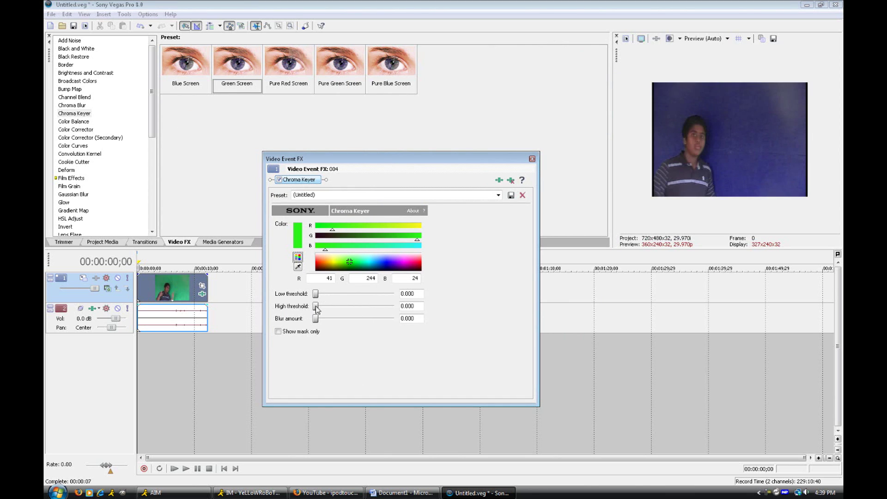
{"action": "left_click_drag", "start_coordinate": [316, 307], "coordinate": [400, 306]}
{"action": "mouse_move", "coordinate": [315, 294]}
{"action": "left_mouse_down"}
{"action": "mouse_move", "coordinate": [384, 296]}
{"action": "mouse_move", "coordinate": [311, 297]}
{"action": "left_mouse_up"}
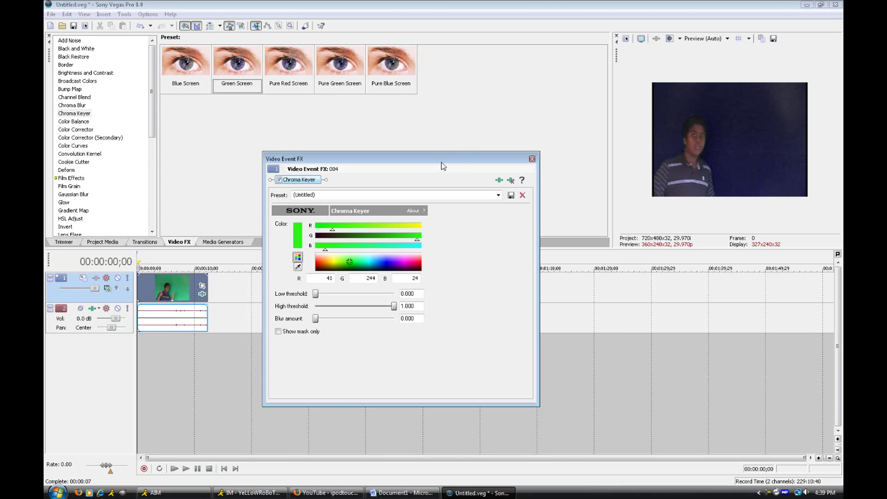
{"action": "left_click_drag", "start_coordinate": [440, 165], "coordinate": [510, 181]}
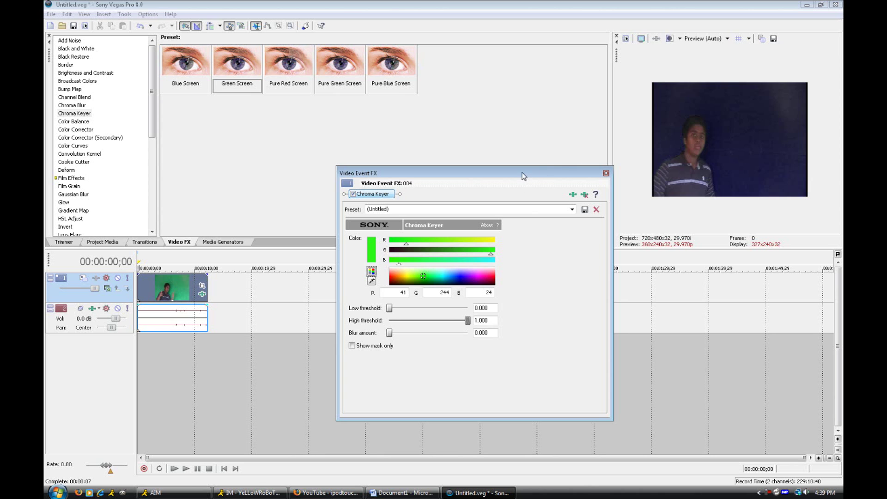
- Move the Chroma Keyer settings window aside and close it
{"action": "left_click_drag", "start_coordinate": [523, 176], "coordinate": [521, 160]}
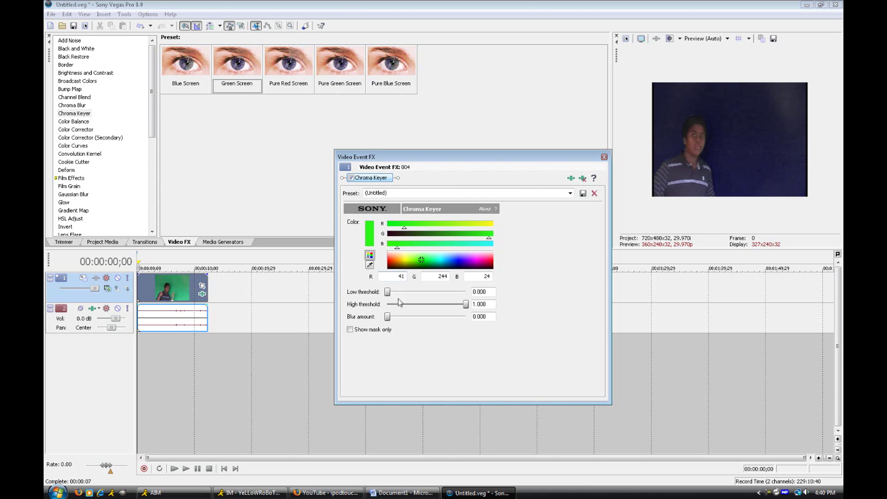
{"action": "mouse_move", "coordinate": [388, 292]}
{"action": "left_mouse_down"}
{"action": "mouse_move", "coordinate": [405, 293]}
{"action": "mouse_move", "coordinate": [395, 295]}
{"action": "left_mouse_up"}
{"action": "left_click", "coordinate": [604, 157]}
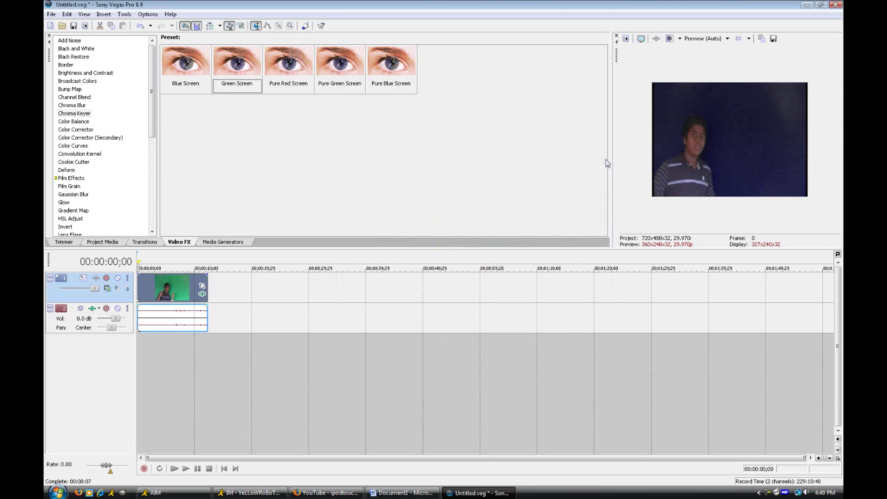
- Look through the Transitions, Video FX and Media Generators tabs, return to Project Media, and restore the window down
{"action": "left_click", "coordinate": [97, 242]}
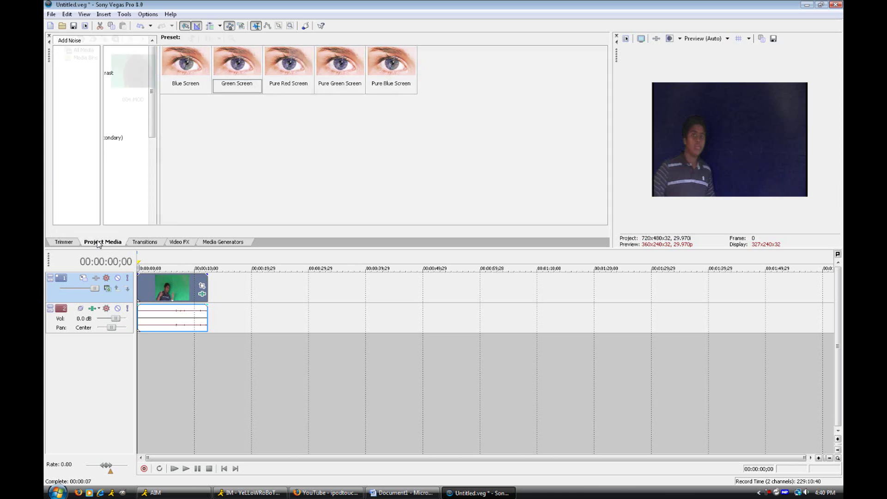
{"action": "left_click", "coordinate": [71, 62]}
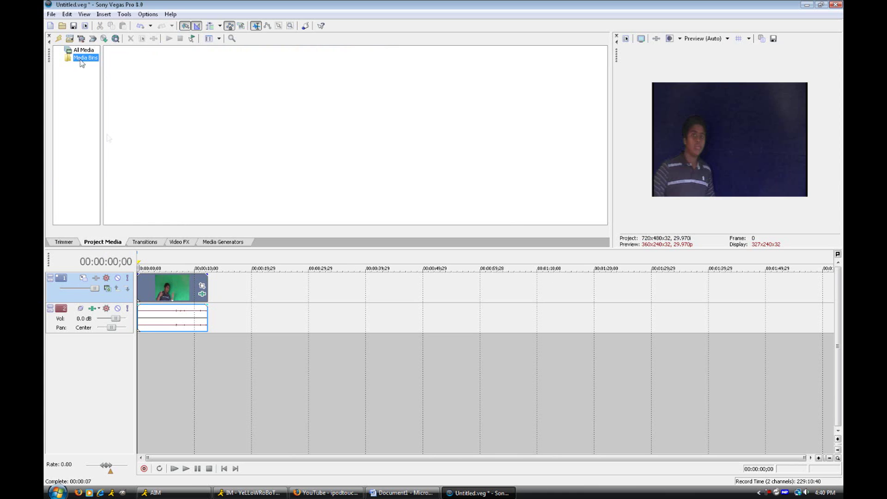
{"action": "left_click", "coordinate": [143, 242]}
{"action": "left_click", "coordinate": [181, 242]}
{"action": "left_click", "coordinate": [218, 242]}
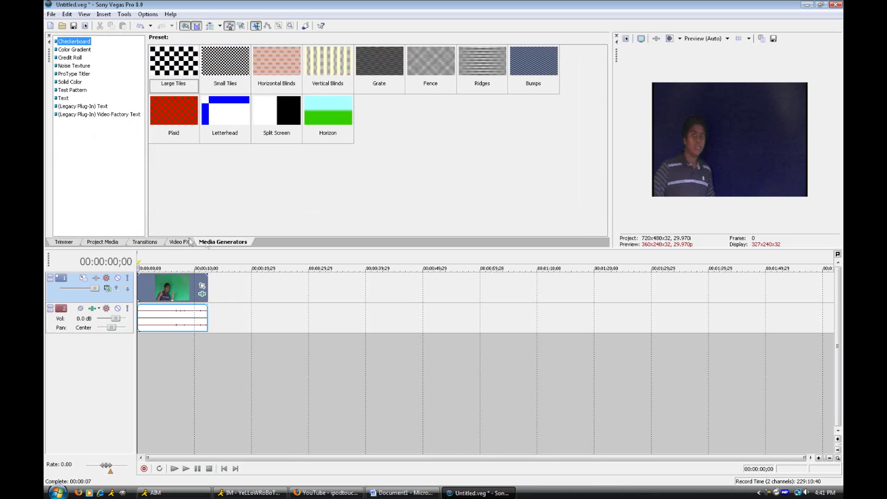
{"action": "left_click", "coordinate": [116, 241]}
{"action": "left_click", "coordinate": [820, 4]}
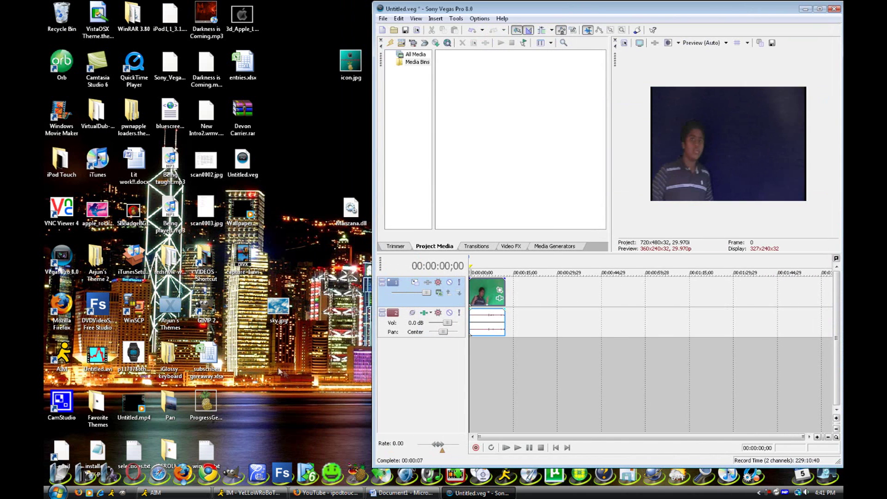
- Place sky.jpg at the timeline start below the clip, stretch it to the clip's length, and play the preview
{"action": "left_click_drag", "start_coordinate": [278, 306], "coordinate": [316, 312]}
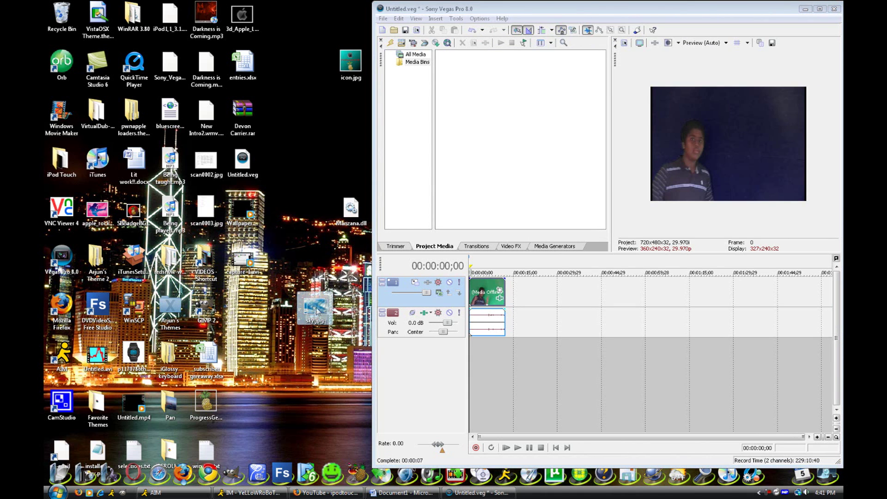
{"action": "left_click_drag", "start_coordinate": [486, 355], "coordinate": [464, 365]}
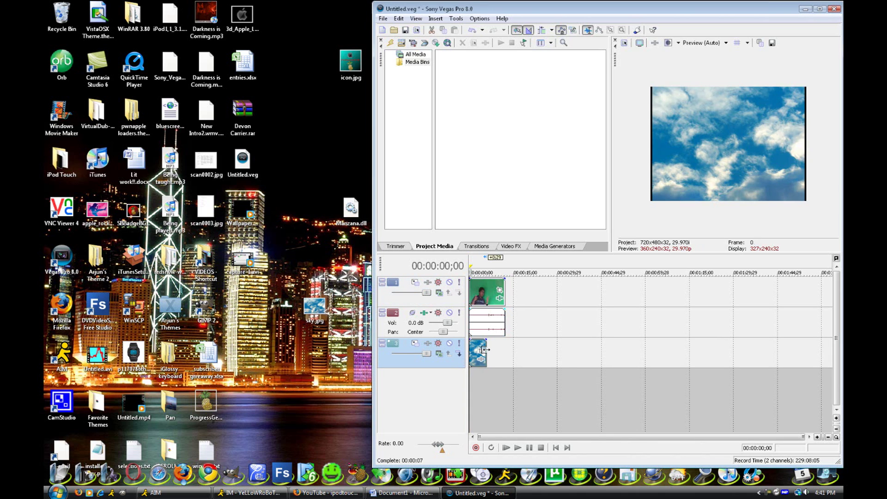
{"action": "left_click_drag", "start_coordinate": [485, 349], "coordinate": [505, 350]}
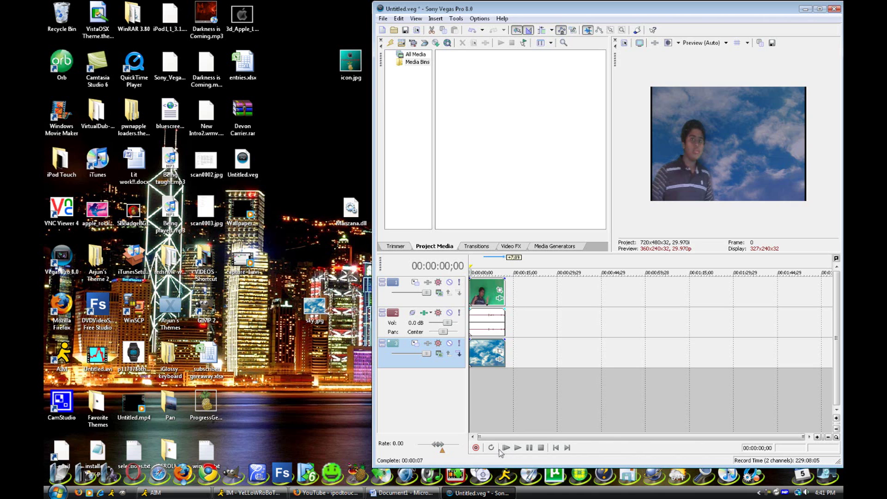
{"action": "key", "text": "space"}
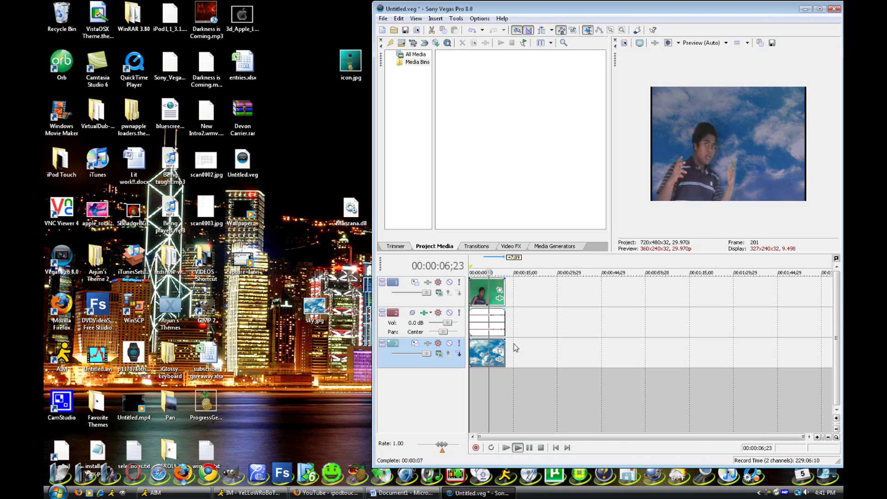
{"action": "left_click", "coordinate": [539, 448]}
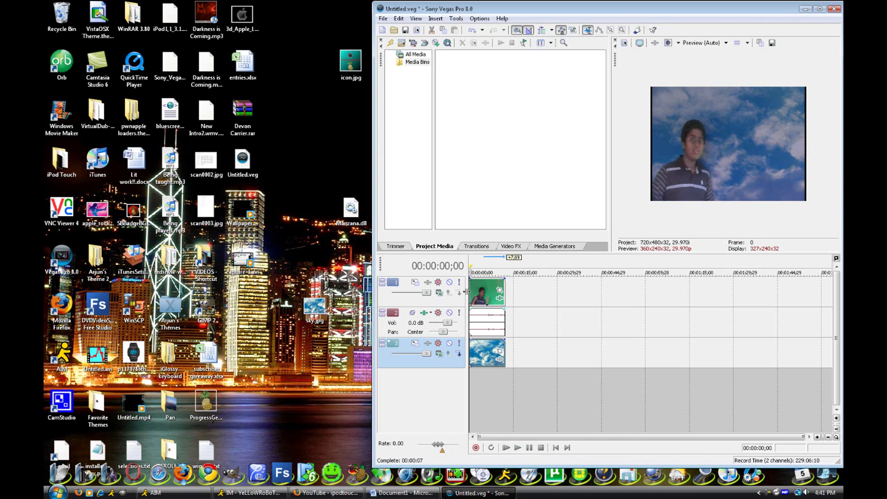
- Delete the sky clip, move the playhead back to the start, and show the Media Generators list
{"action": "left_click", "coordinate": [484, 352]}
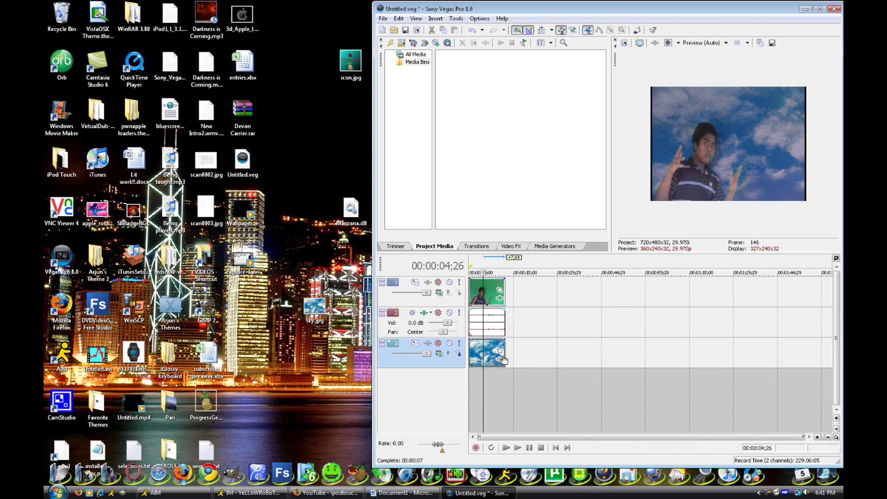
{"action": "key", "text": "Delete"}
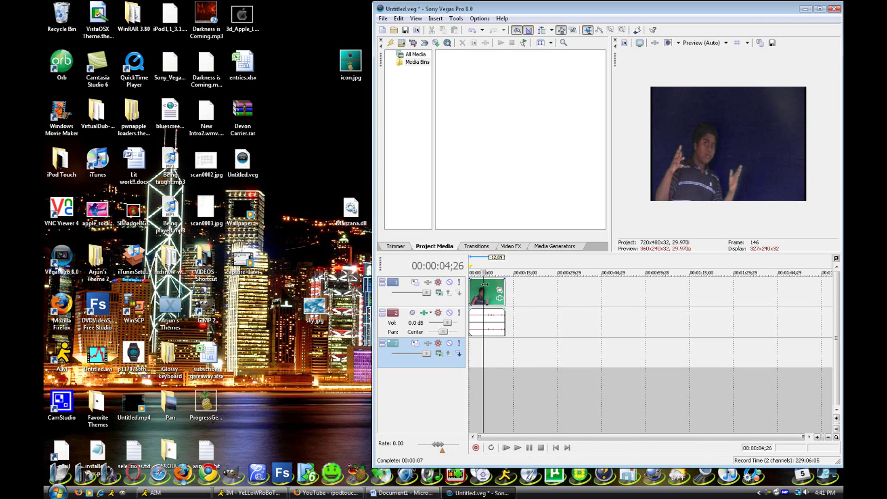
{"action": "left_click_drag", "start_coordinate": [483, 273], "coordinate": [470, 273]}
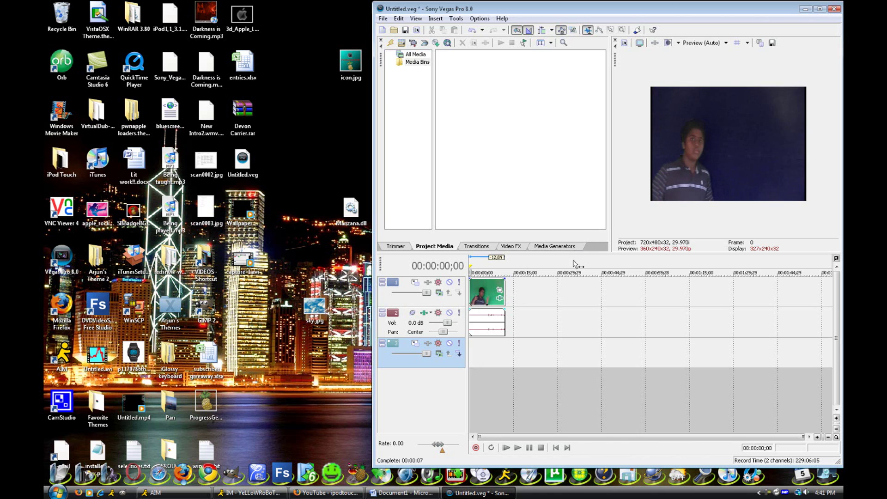
{"action": "left_click", "coordinate": [572, 246]}
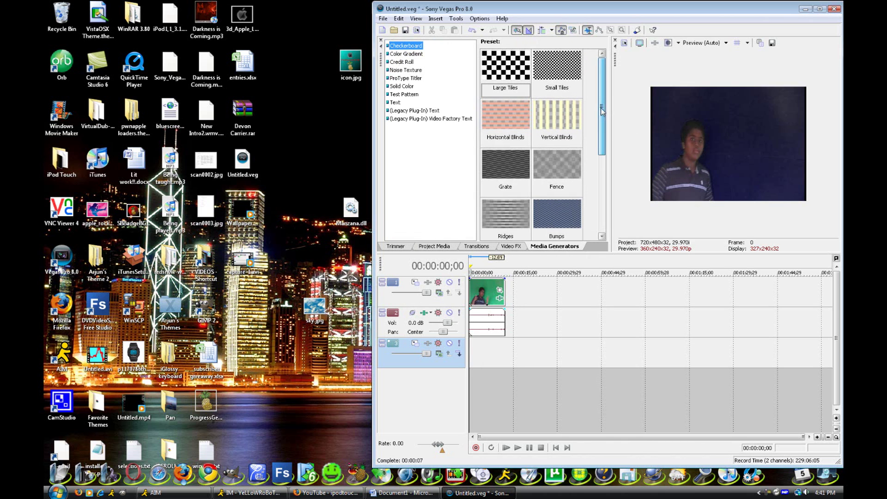
- Drop the Noise Texture Lava preset onto the bottom video track
{"action": "left_click", "coordinate": [407, 70]}
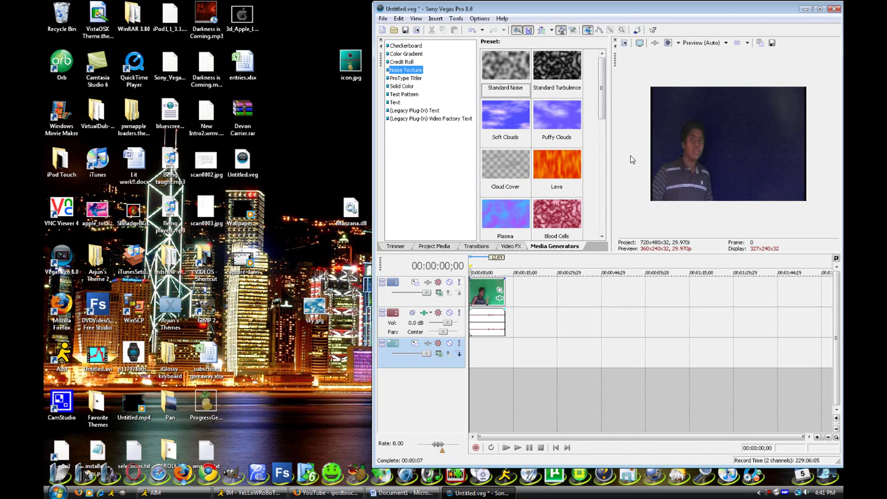
{"action": "scroll", "coordinate": [600, 108], "scroll_direction": "down", "scroll_amount": 3}
{"action": "scroll", "coordinate": [600, 108], "scroll_direction": "up", "scroll_amount": 3}
{"action": "left_click_drag", "start_coordinate": [556, 167], "coordinate": [473, 351]}
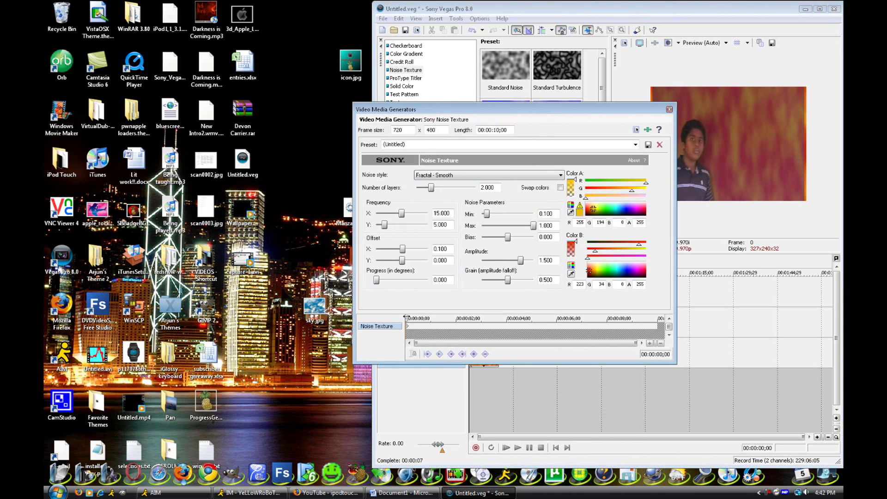
- Animate the lava with Progress 10 at the end keyframe, then trim it to the clip's length
{"action": "left_click_drag", "start_coordinate": [407, 318], "coordinate": [657, 319]}
{"action": "left_click_drag", "start_coordinate": [377, 279], "coordinate": [447, 282]}
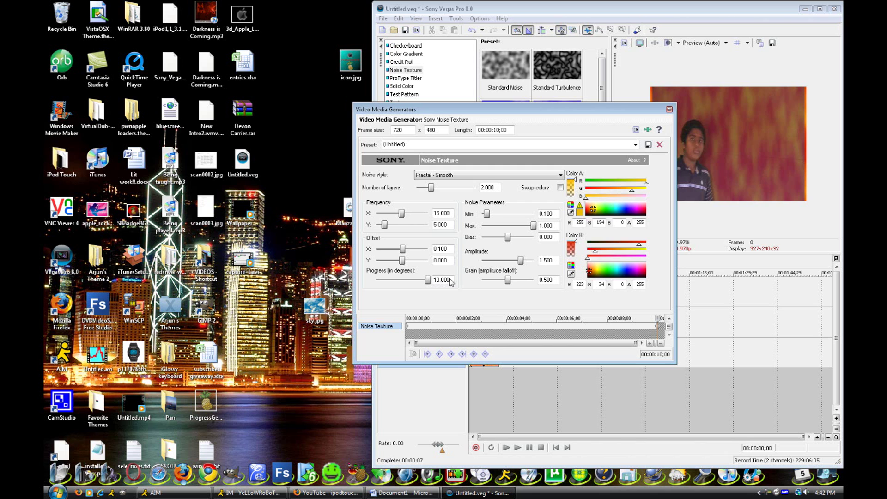
{"action": "left_click_drag", "start_coordinate": [497, 110], "coordinate": [542, 29]}
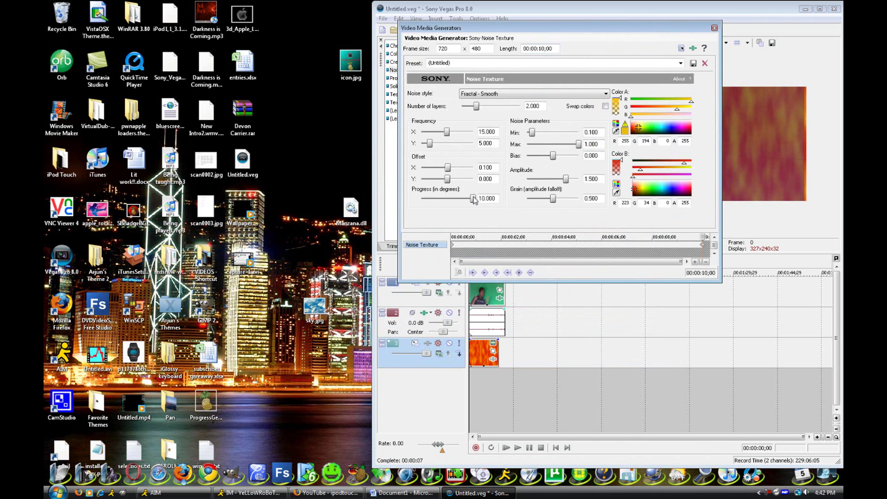
{"action": "left_click_drag", "start_coordinate": [473, 199], "coordinate": [492, 200]}
{"action": "left_click", "coordinate": [714, 28]}
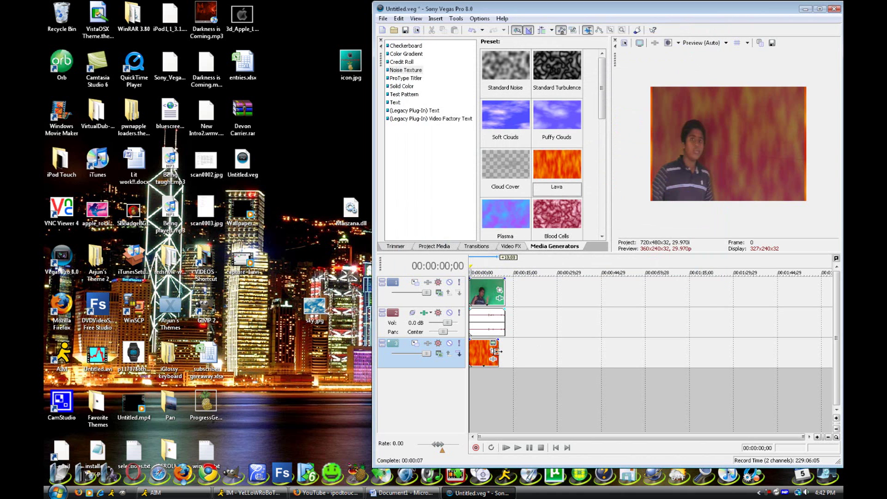
{"action": "left_click_drag", "start_coordinate": [497, 351], "coordinate": [506, 351]}
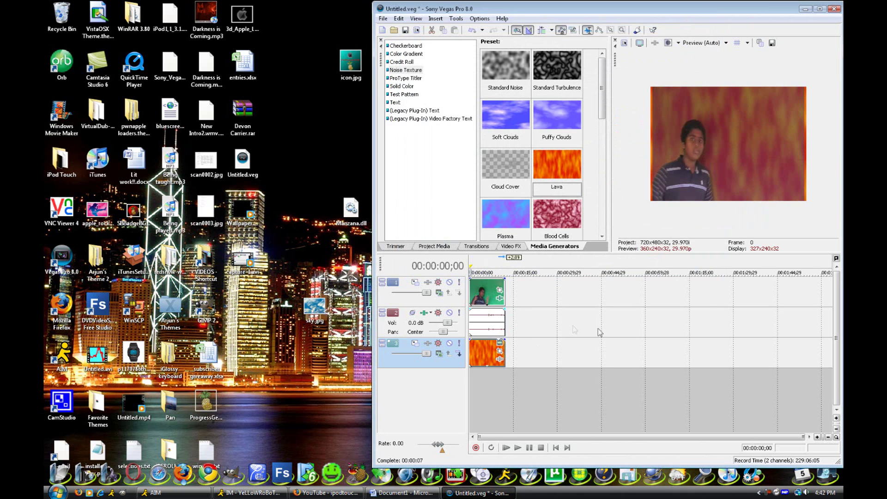
{"action": "left_click", "coordinate": [506, 448]}
{"action": "mouse_move", "coordinate": [603, 99]}
{"action": "left_mouse_down"}
{"action": "mouse_move", "coordinate": [605, 115]}
{"action": "mouse_move", "coordinate": [608, 86]}
{"action": "left_mouse_up"}
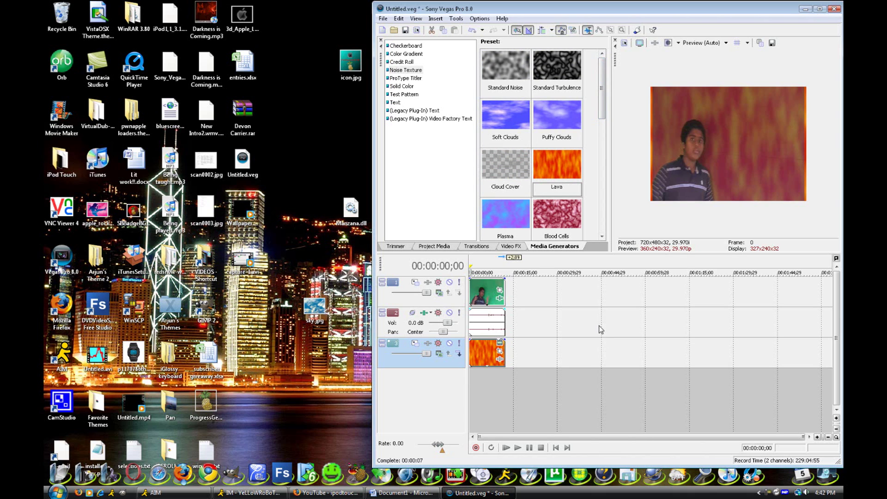